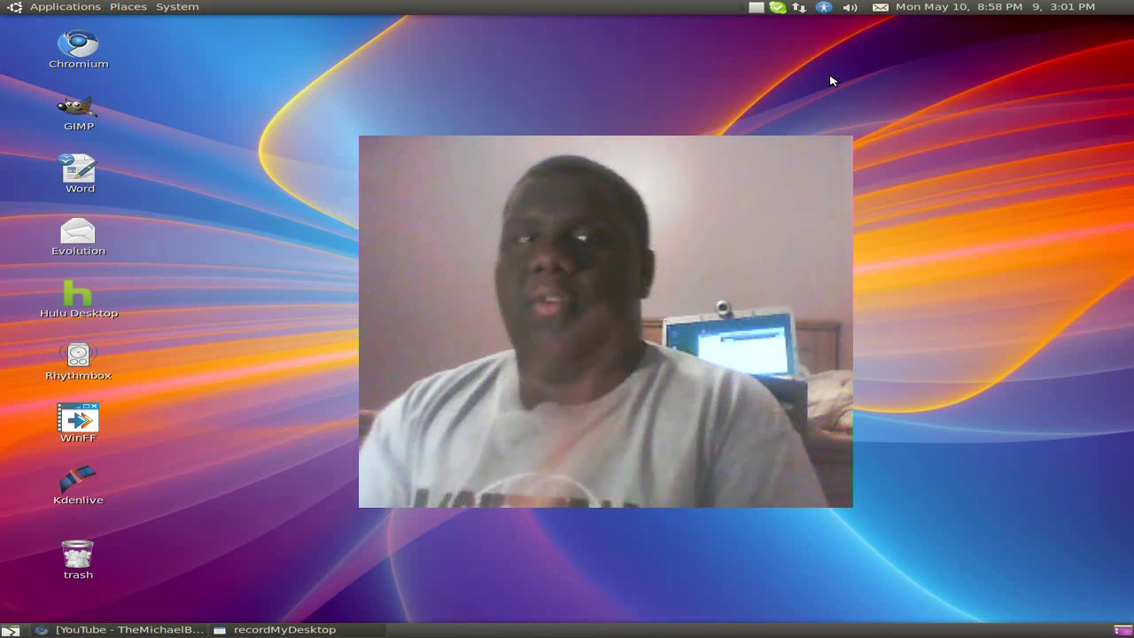
Step: Open the Applications menu and dismiss it without launching anything
left_click(22, 9)
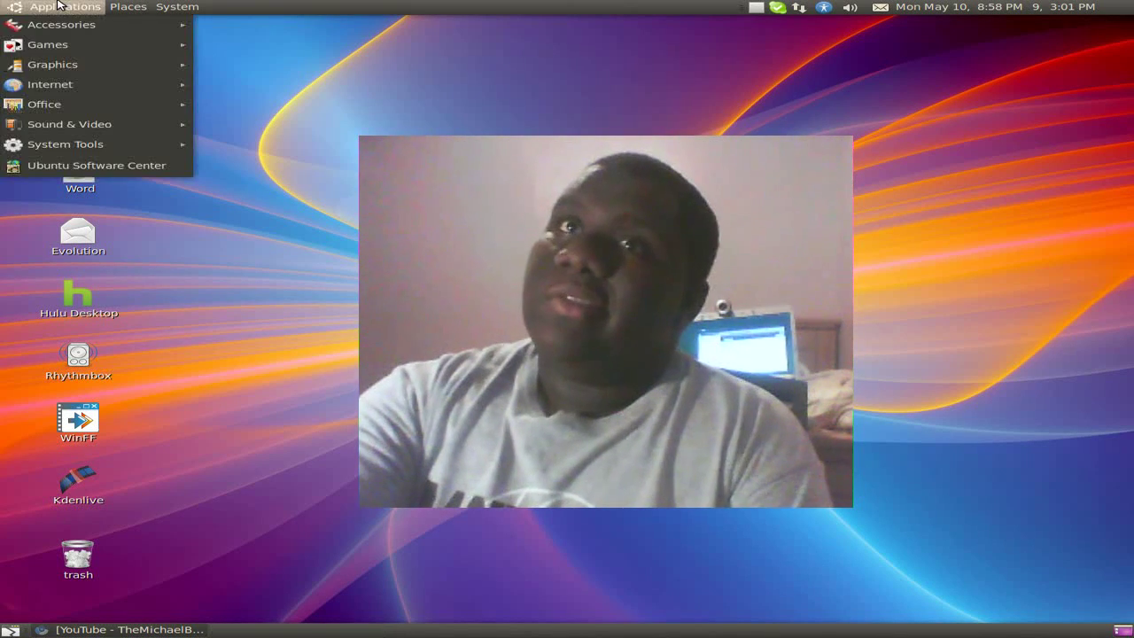
mouse_move(87, 124)
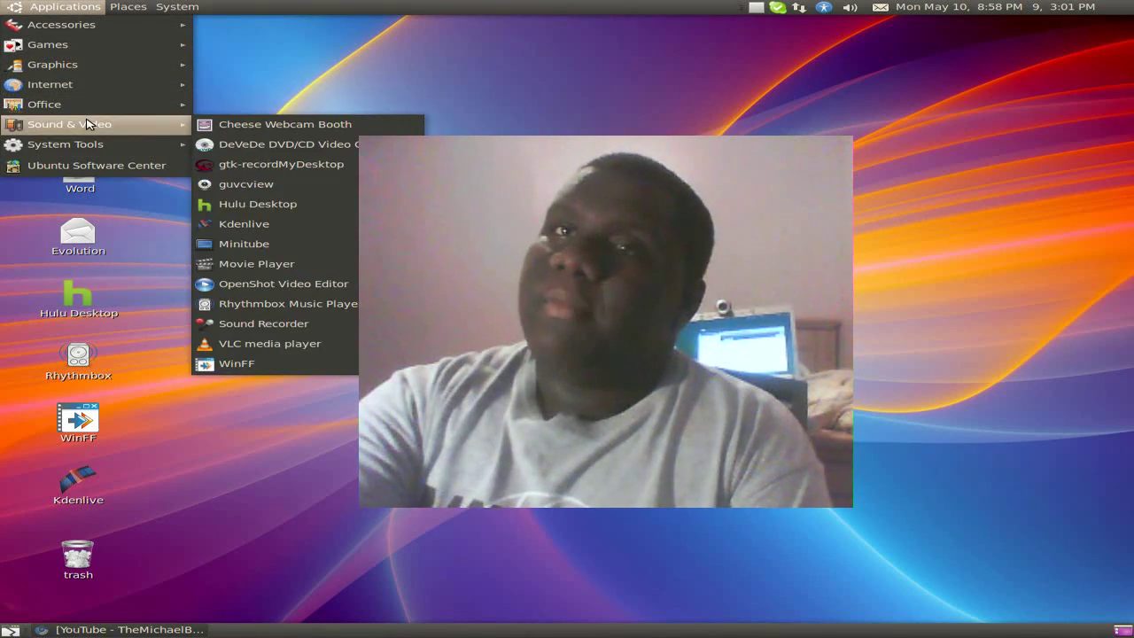
key("Escape")
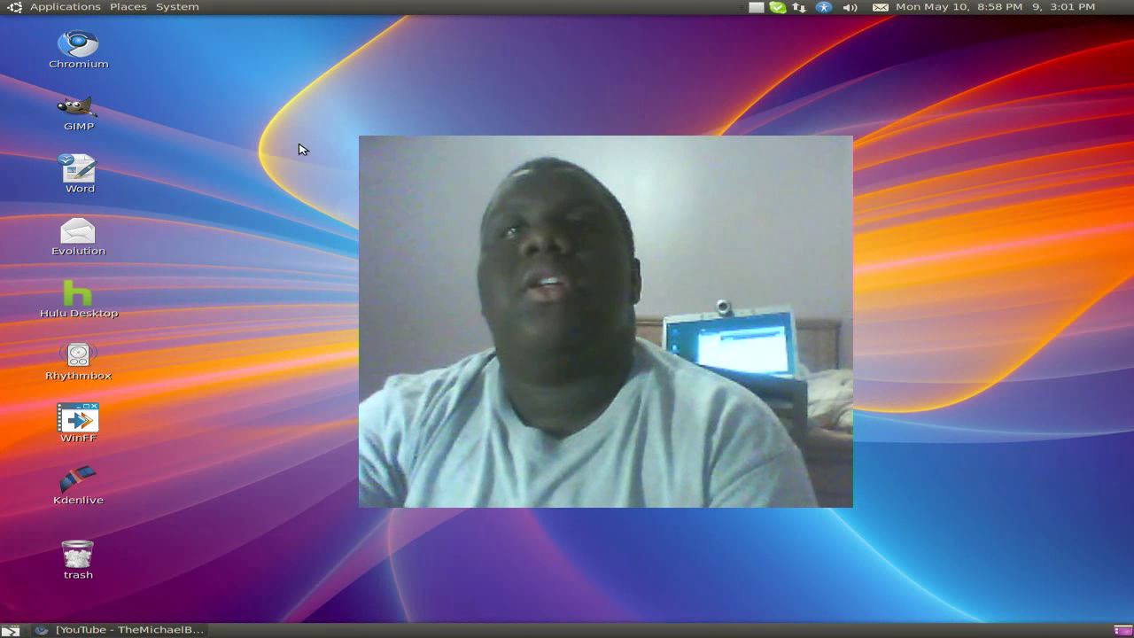
Step: Launch Gwibber Social Client from Applications > Internet and list the services for a new account
left_click(79, 5)
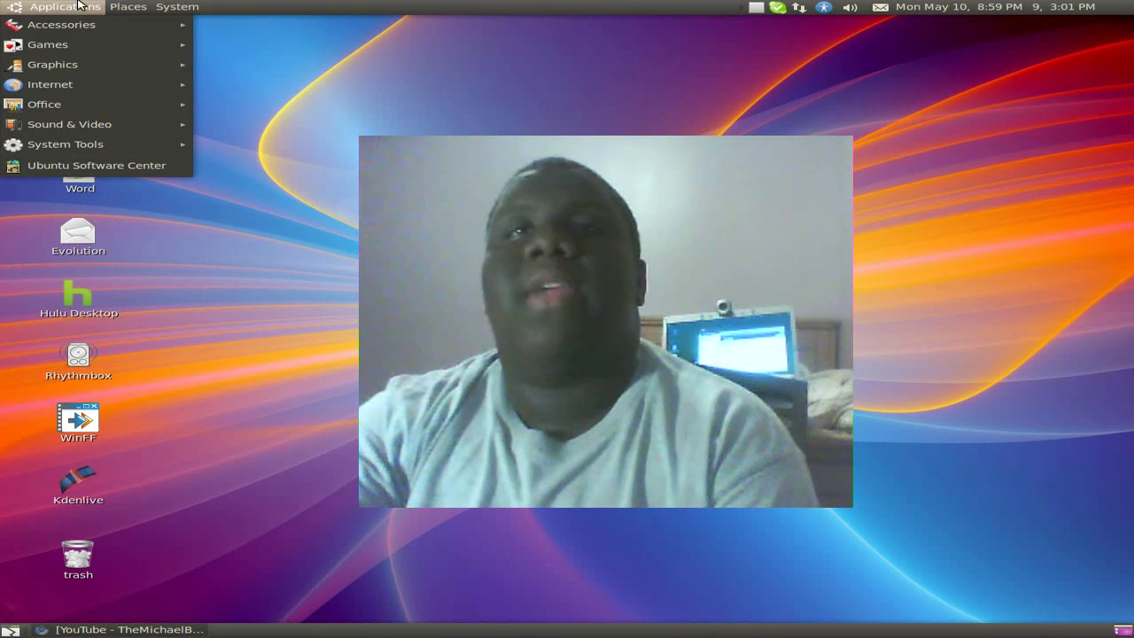
mouse_move(91, 83)
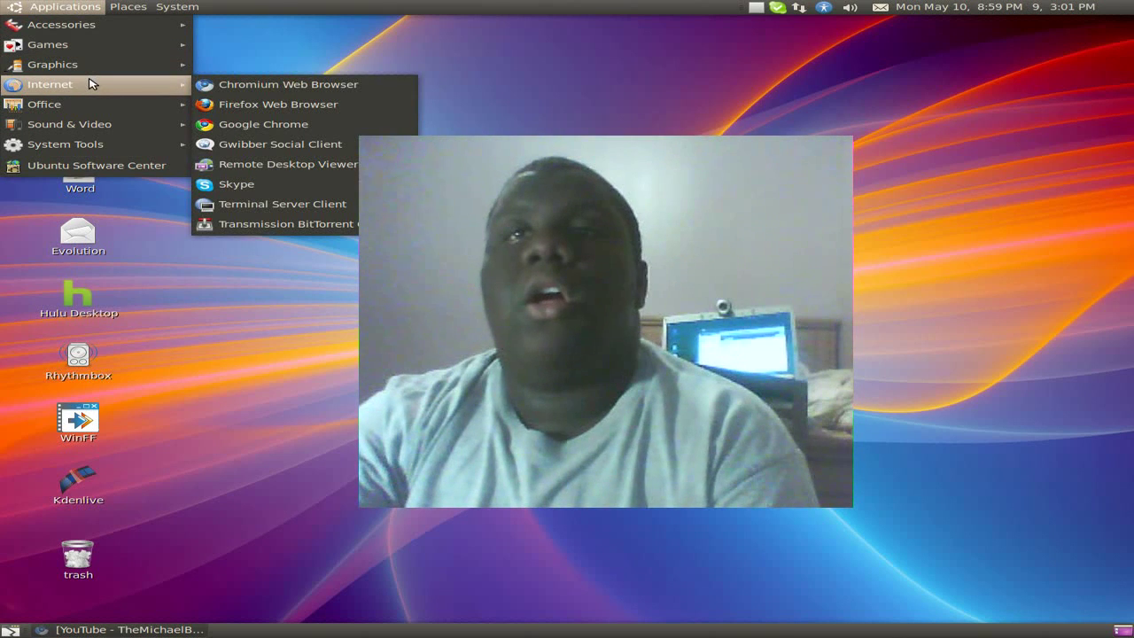
left_click(260, 144)
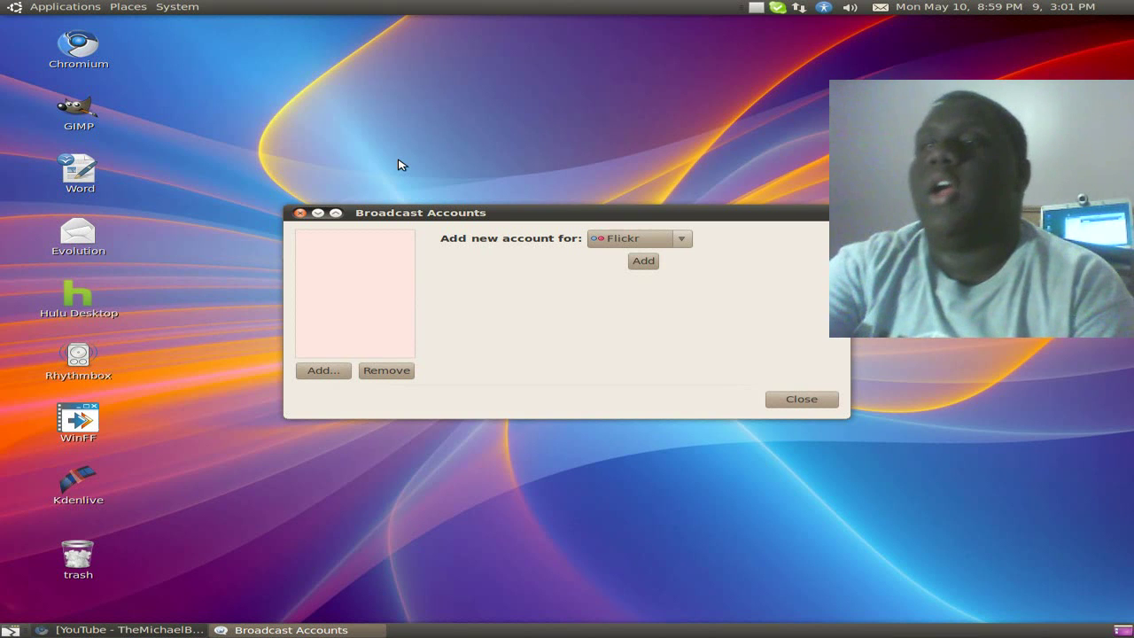
left_click(645, 239)
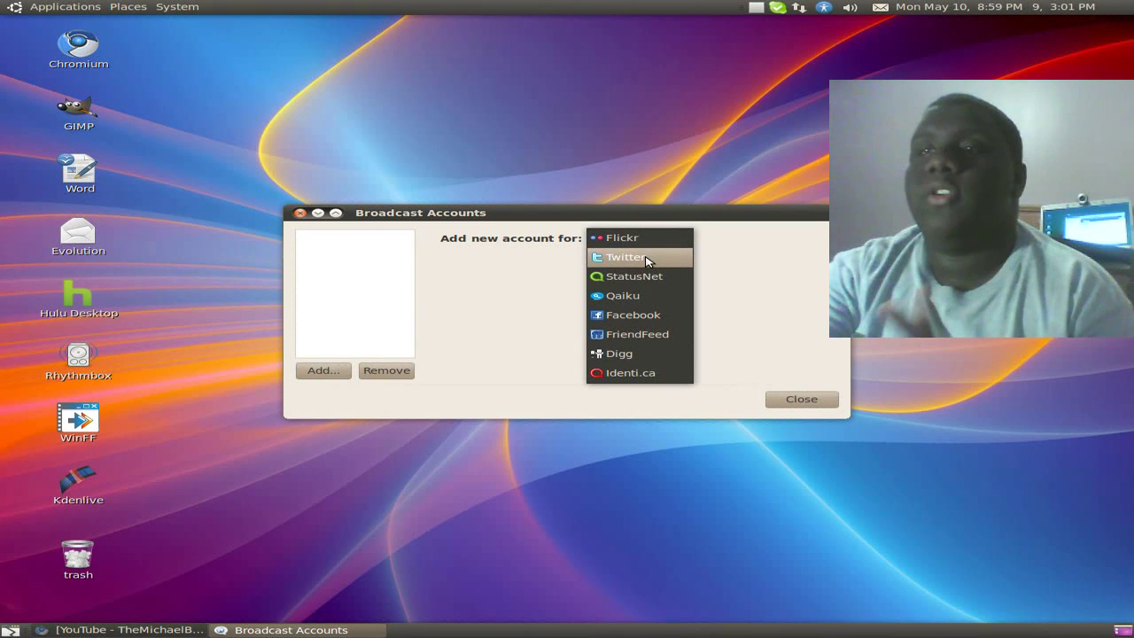
Step: Add a Twitter account by entering its login ID and password and saving it
left_click(626, 256)
left_click(647, 264)
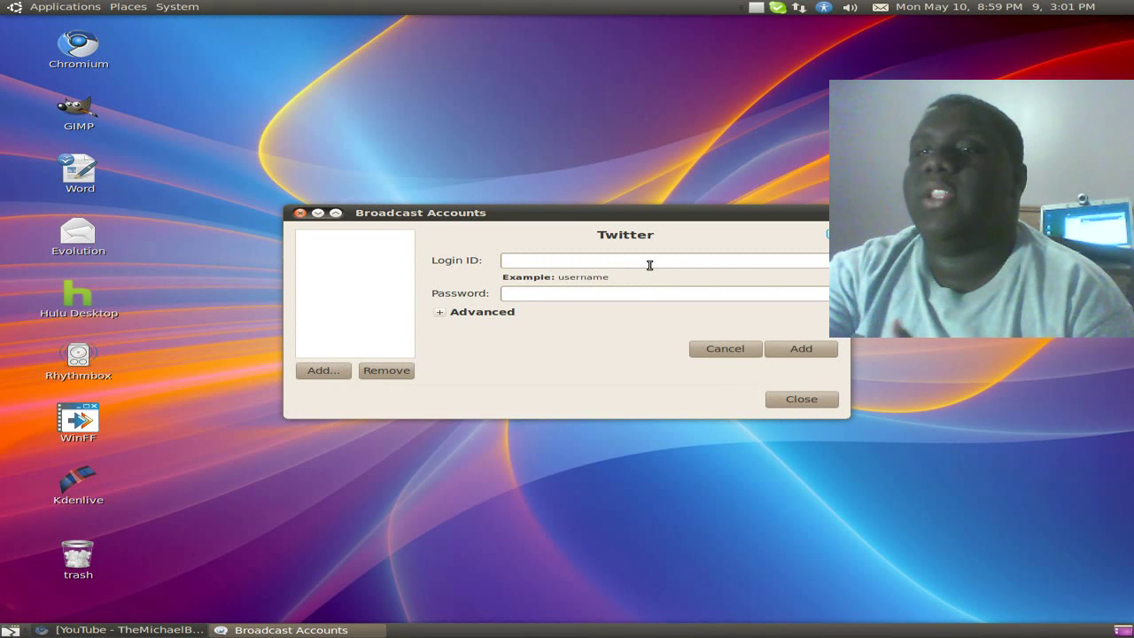
left_click(657, 264)
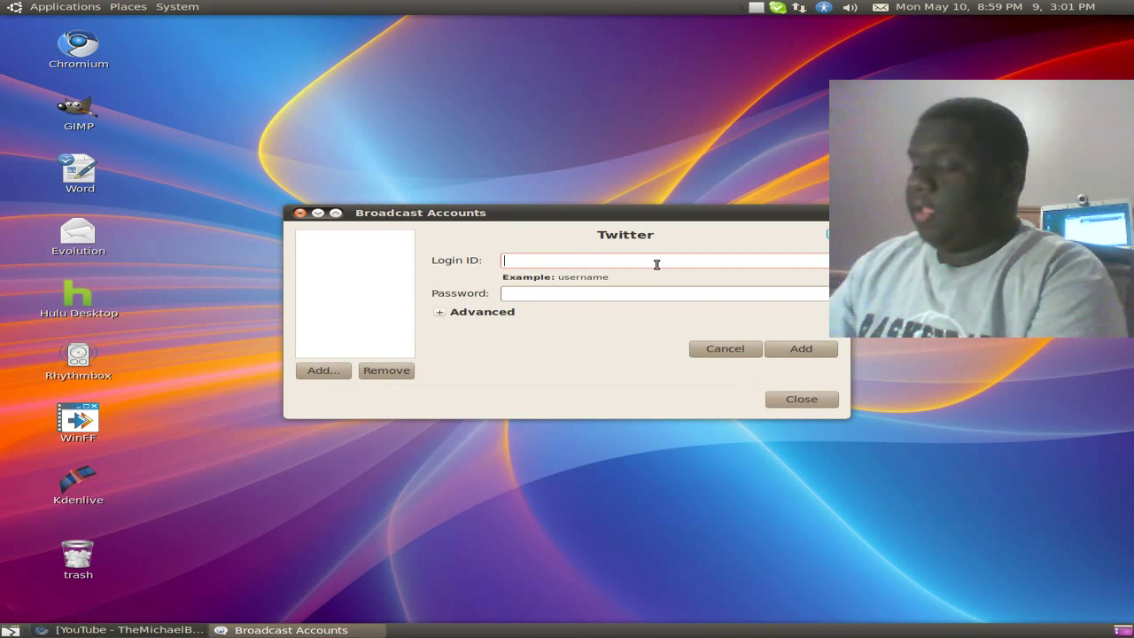
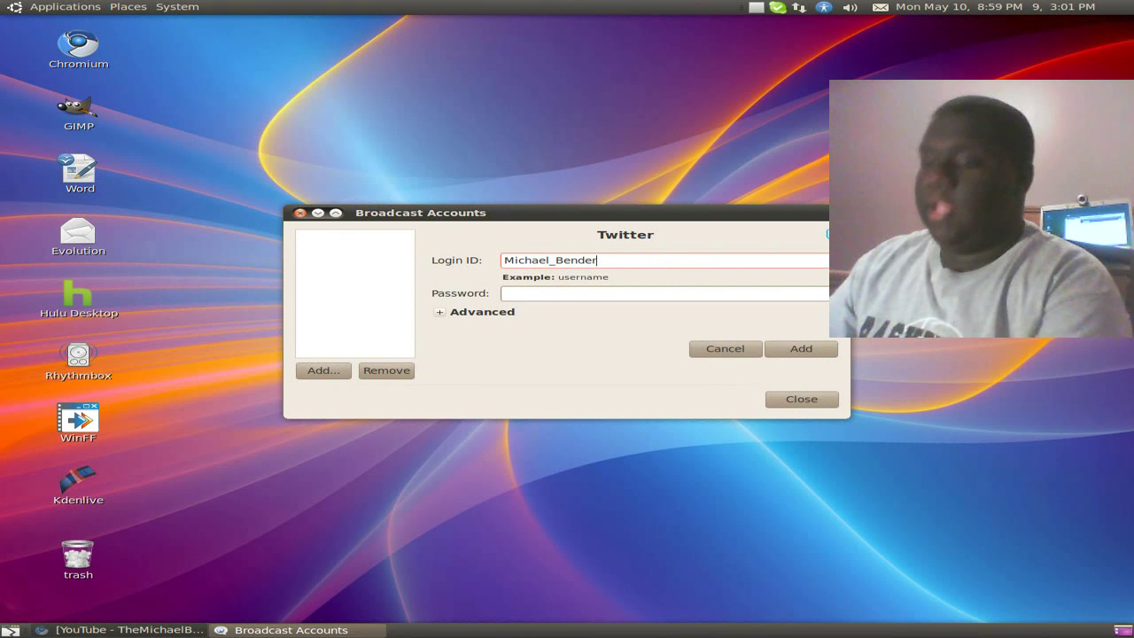
type("********")
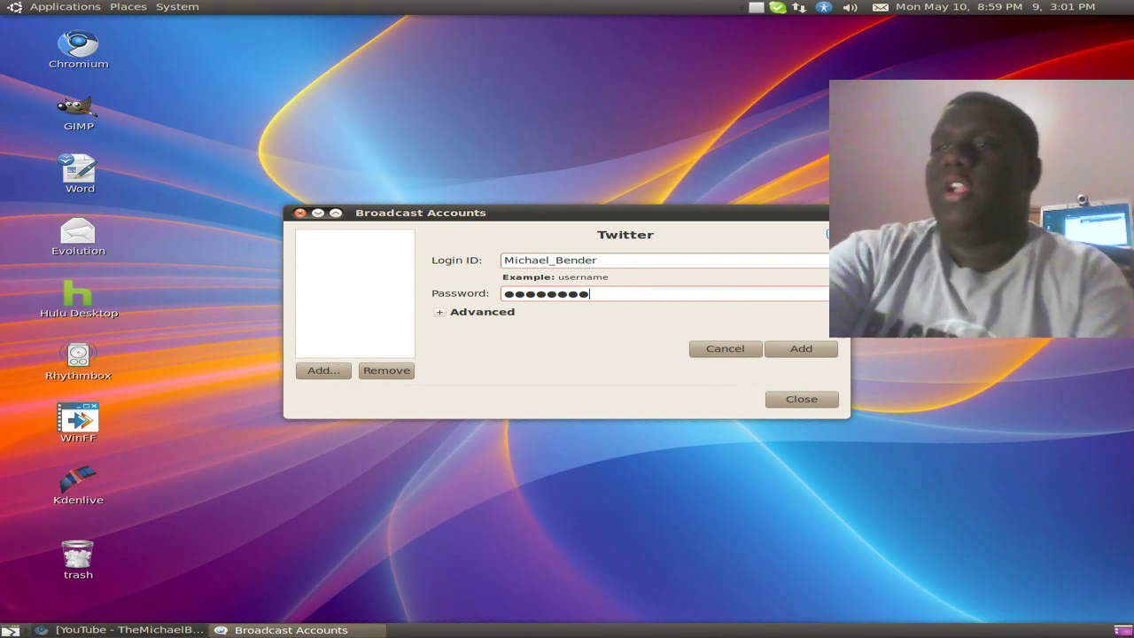
left_click(811, 349)
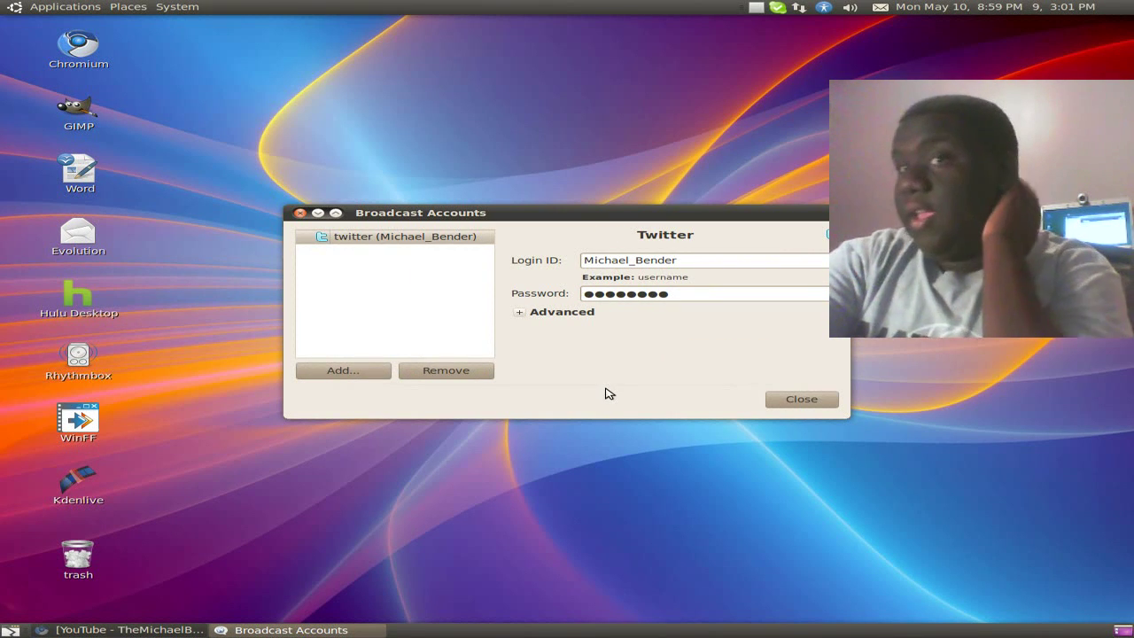
Step: Save a second Twitter account with its own login ID and password, then begin another account
left_click(368, 378)
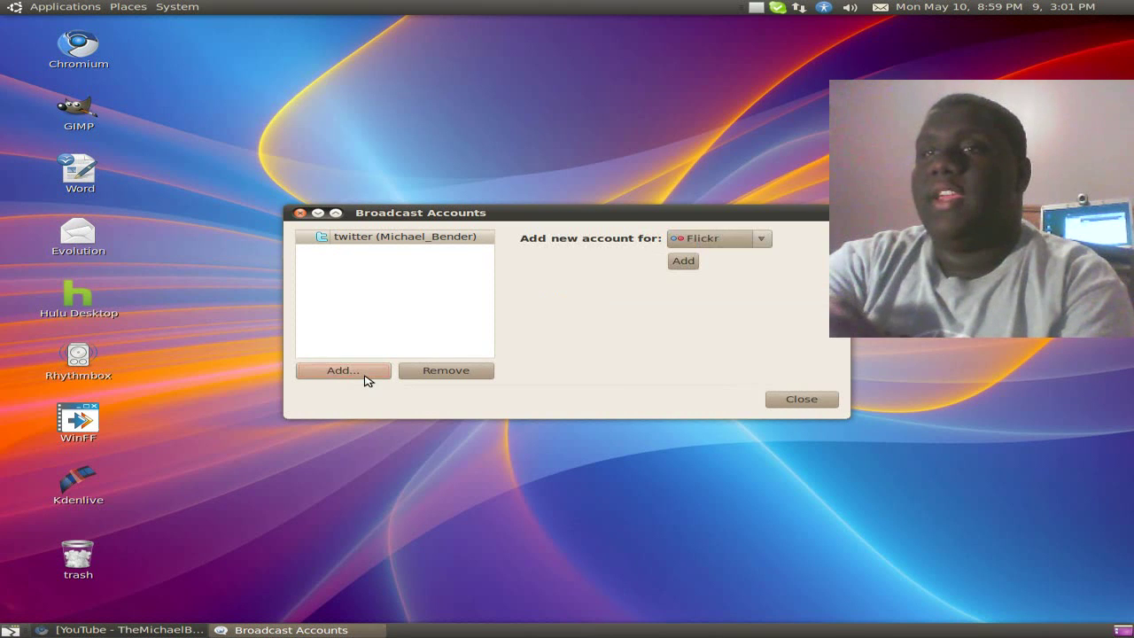
left_click(759, 243)
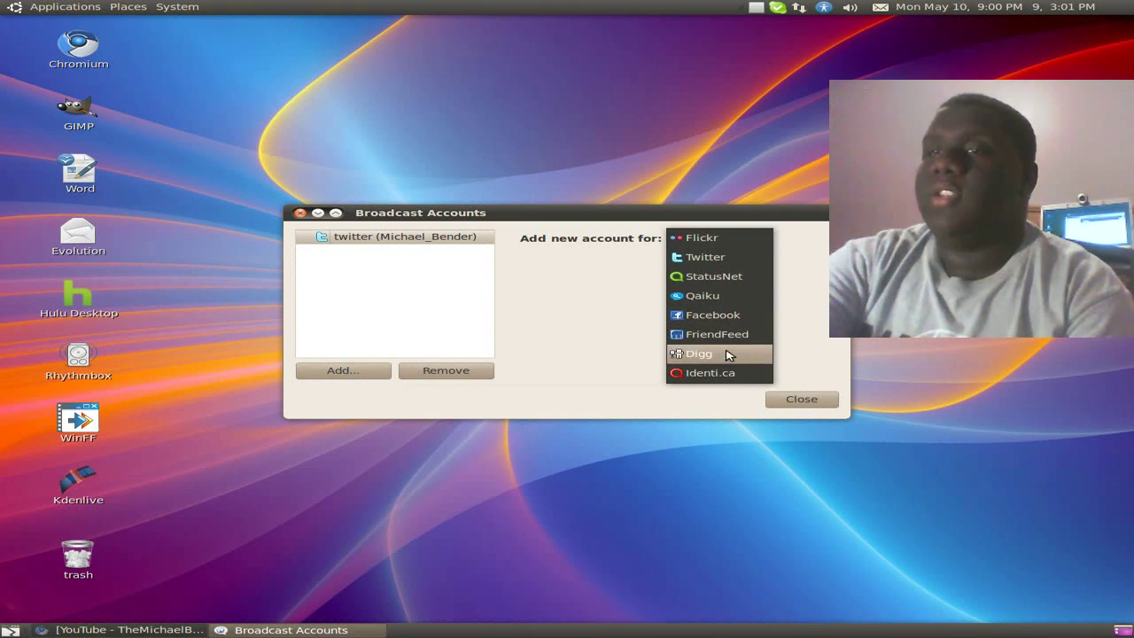
left_click(754, 257)
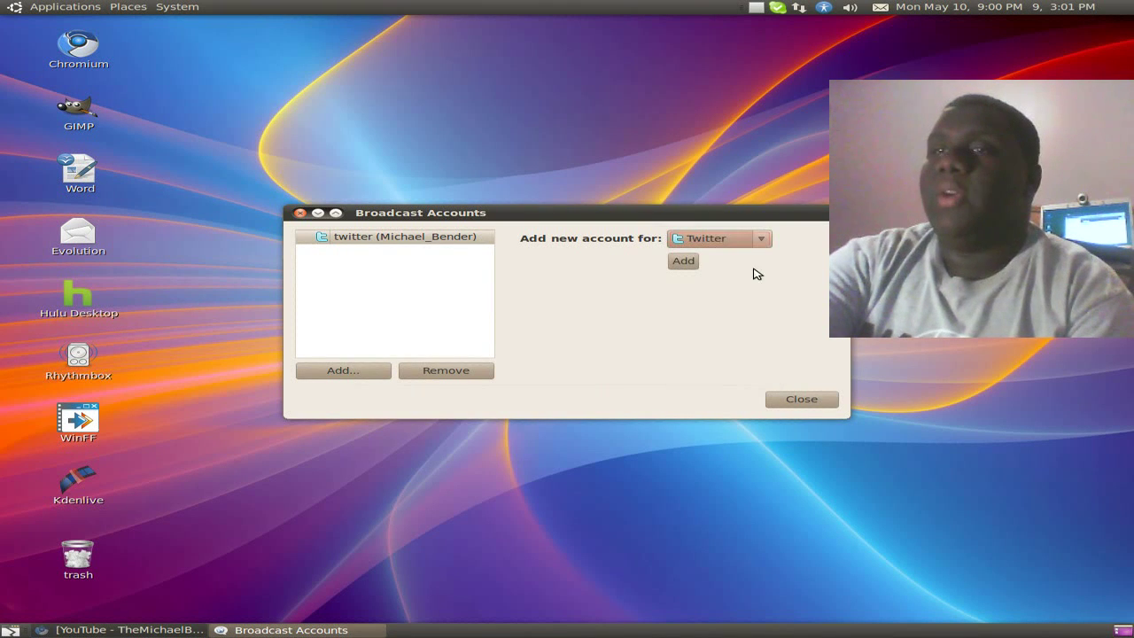
left_click(684, 263)
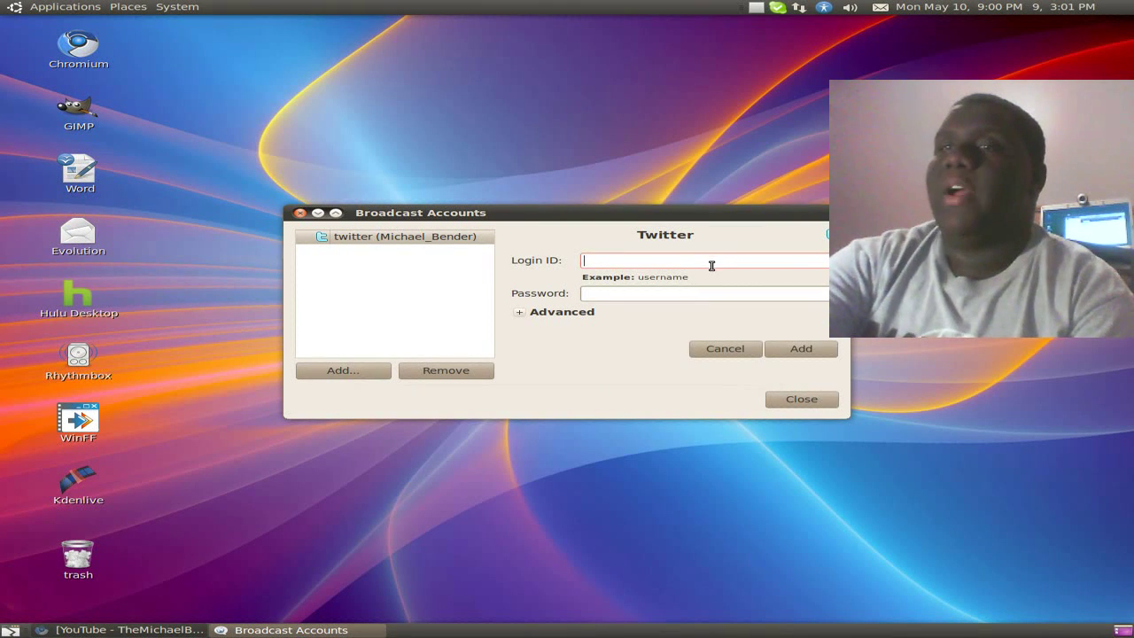
left_click(717, 263)
type("T")
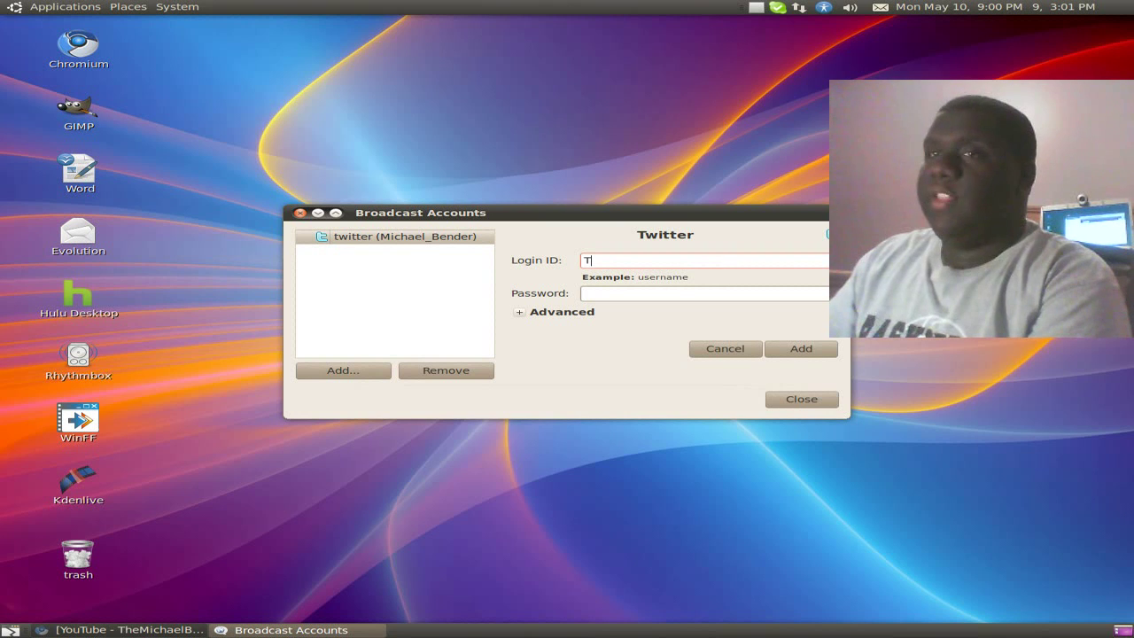
type("heMBTech")
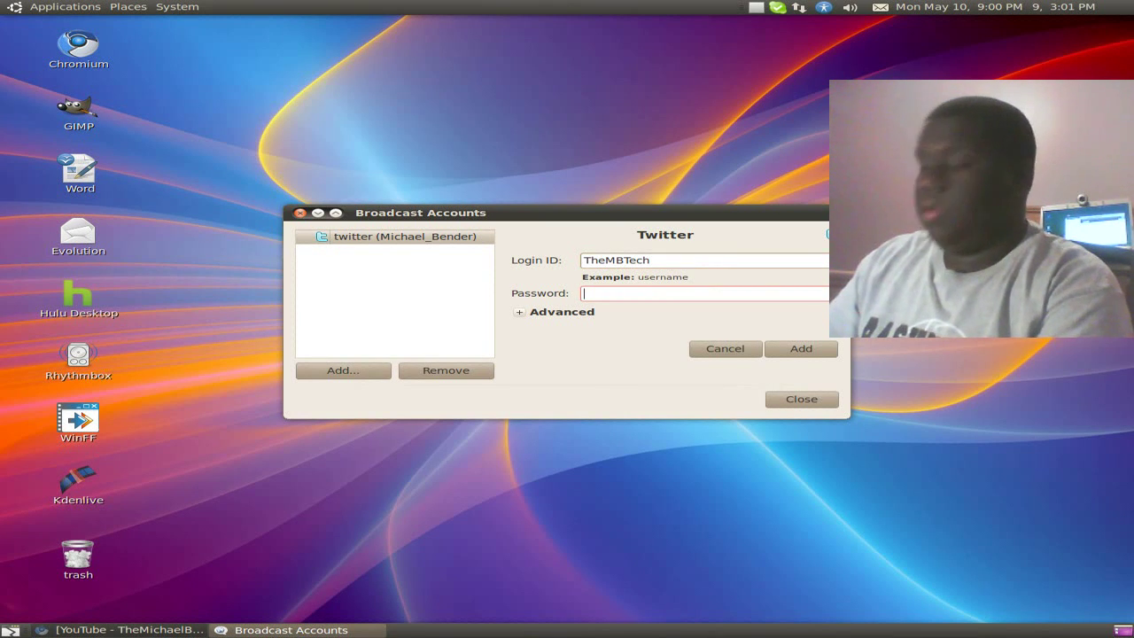
type("*")
key("BackSpace")
type("********")
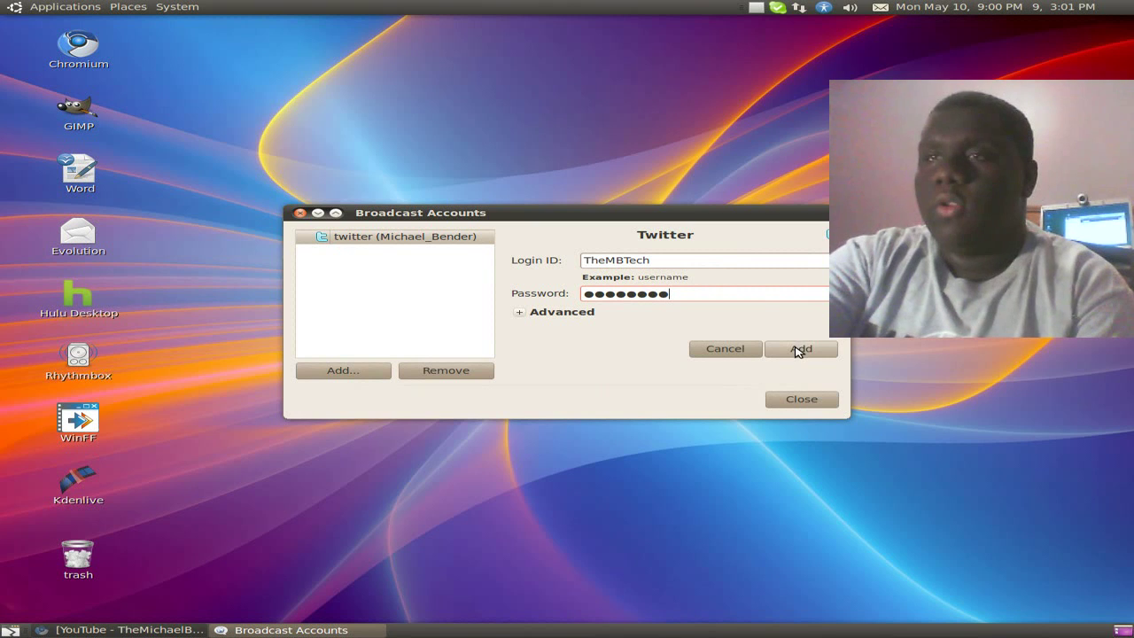
left_click(797, 351)
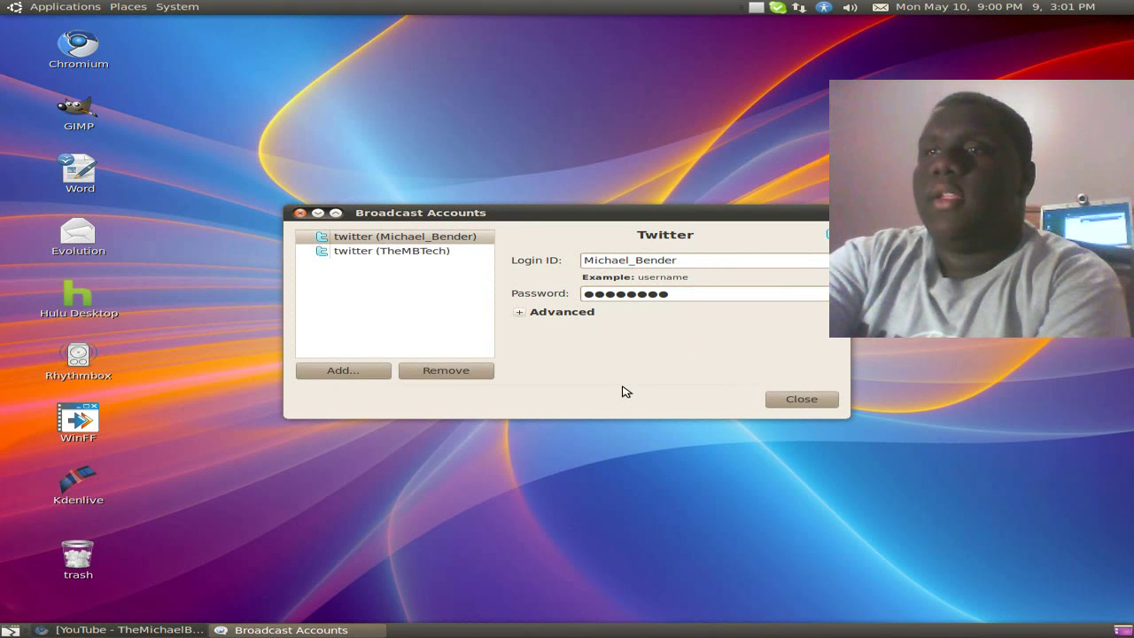
left_click(361, 375)
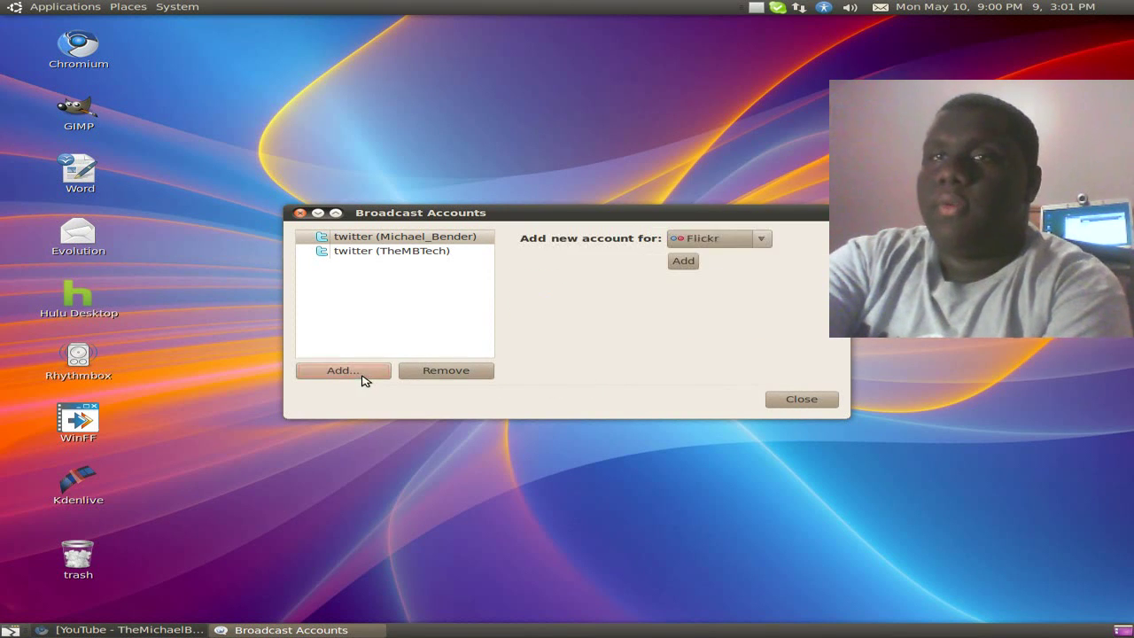
Step: Choose Facebook as the new account's service and bring up its Facebook Login authorization page
left_click(759, 239)
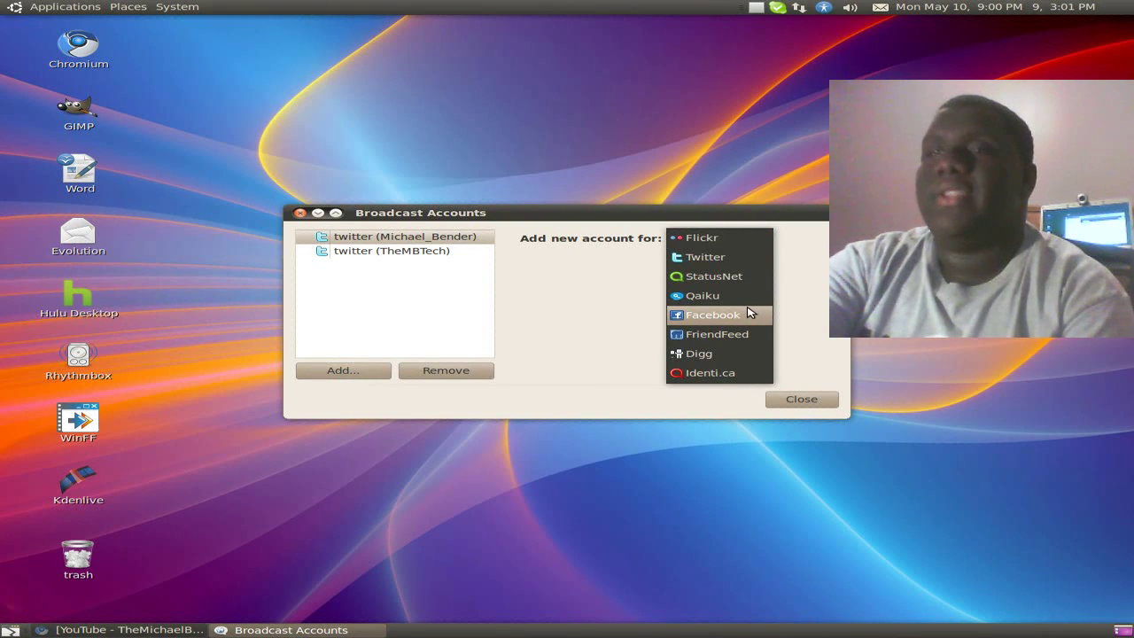
left_click(703, 318)
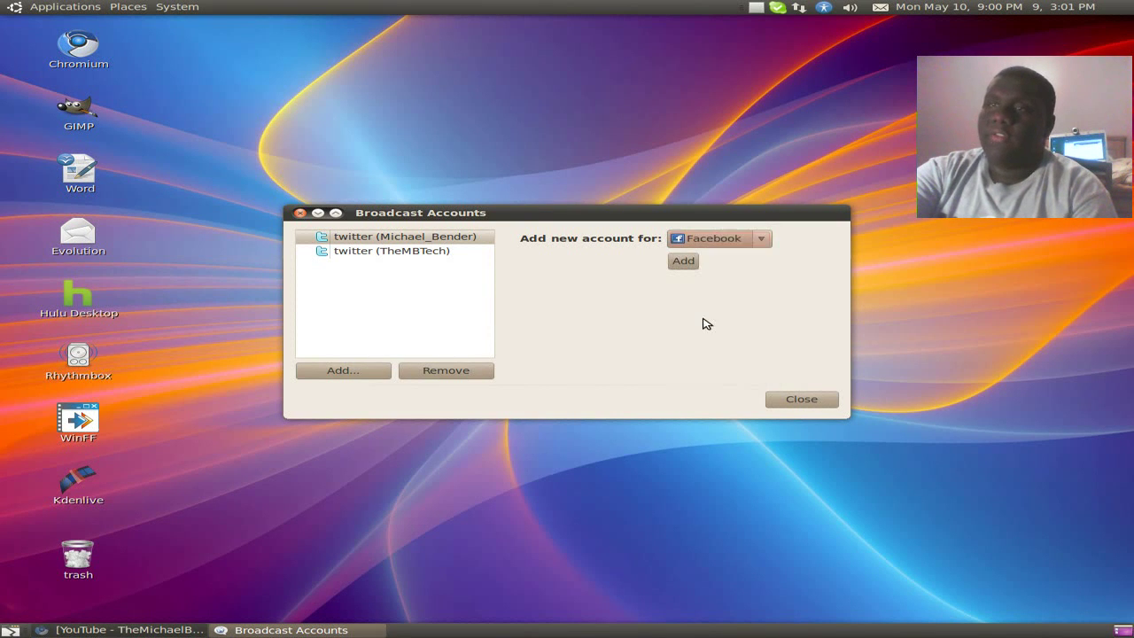
left_click(688, 263)
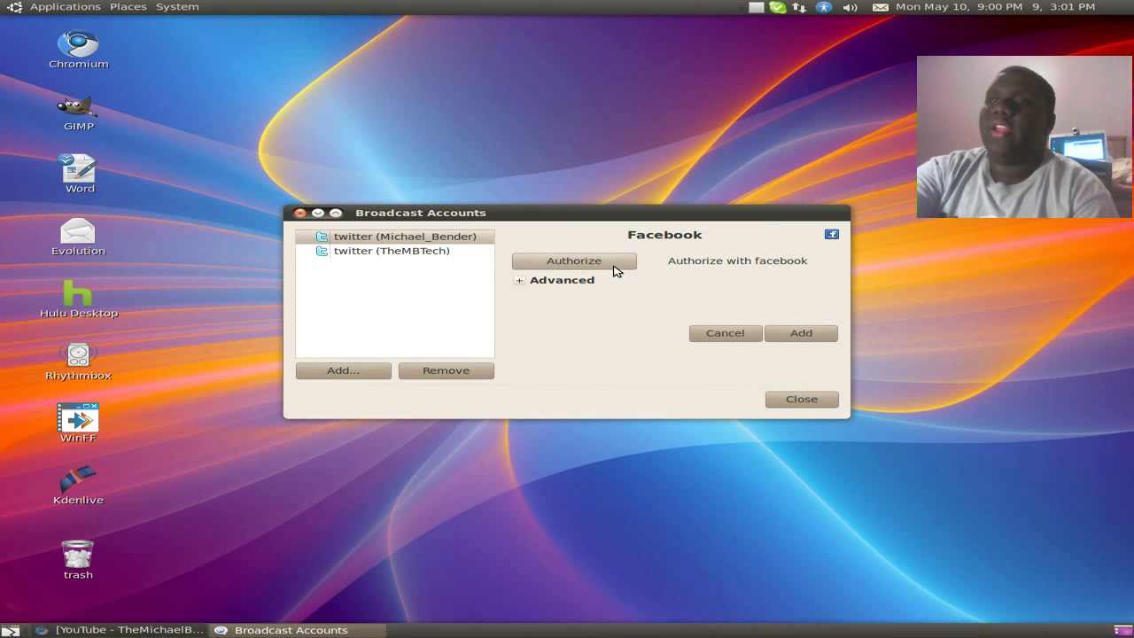
left_click(618, 268)
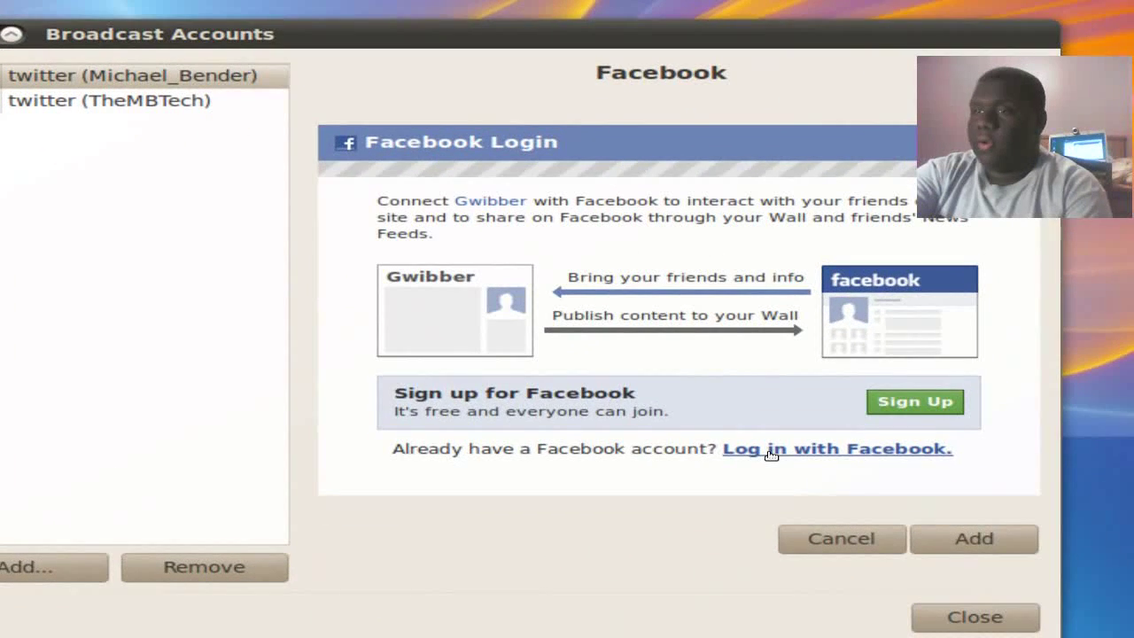
Step: Log in to Facebook with the account's email and password and connect it to Gwibber
left_click(770, 450)
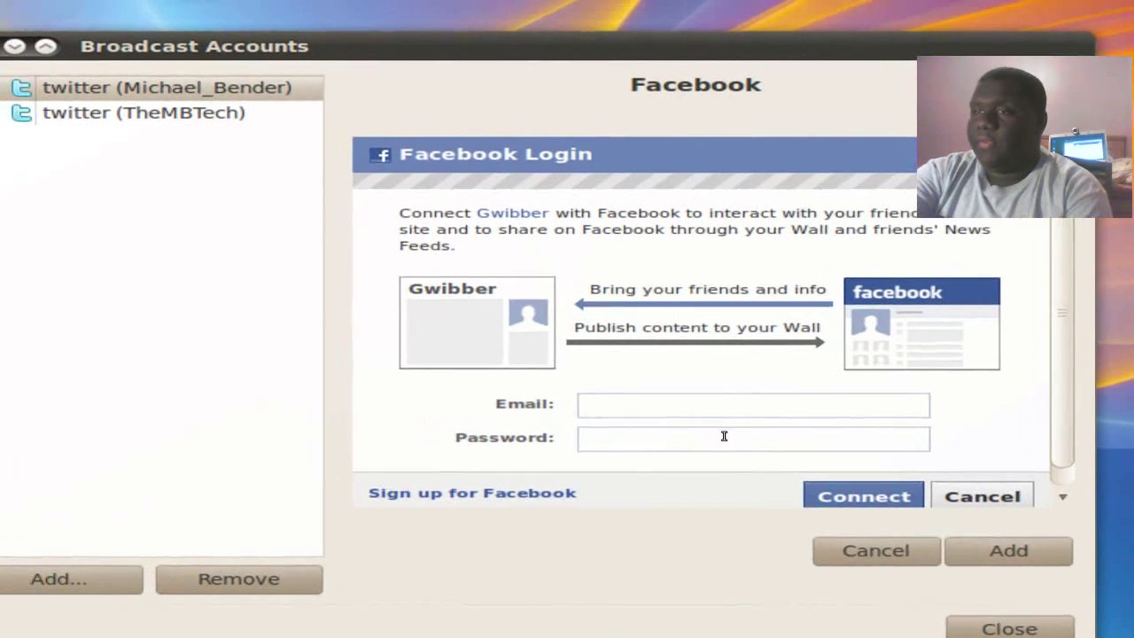
left_click(748, 390)
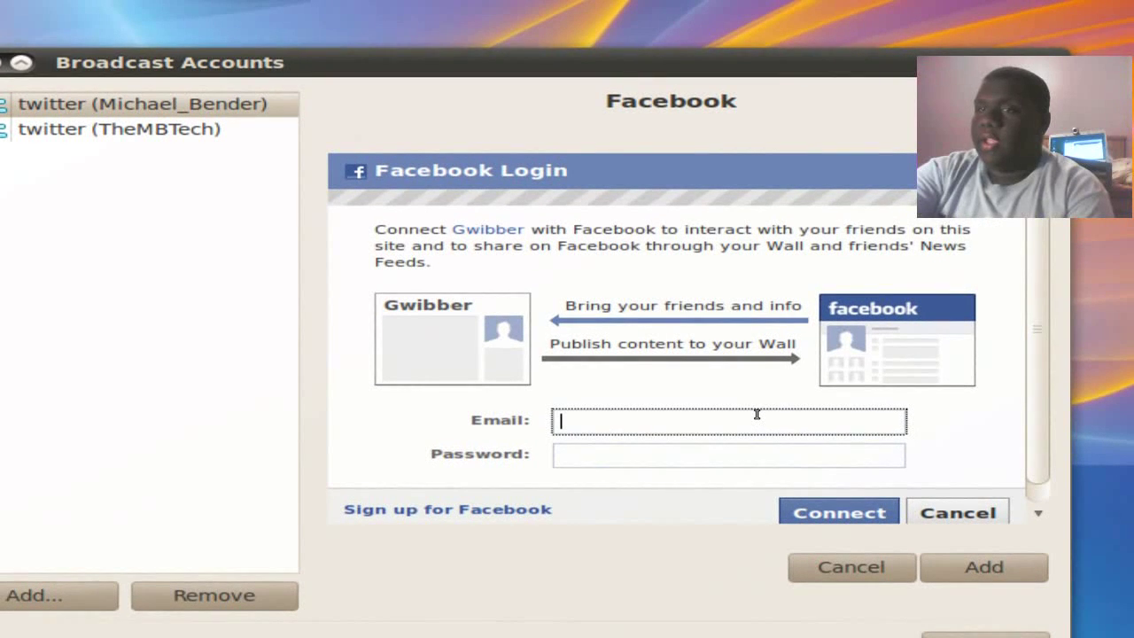
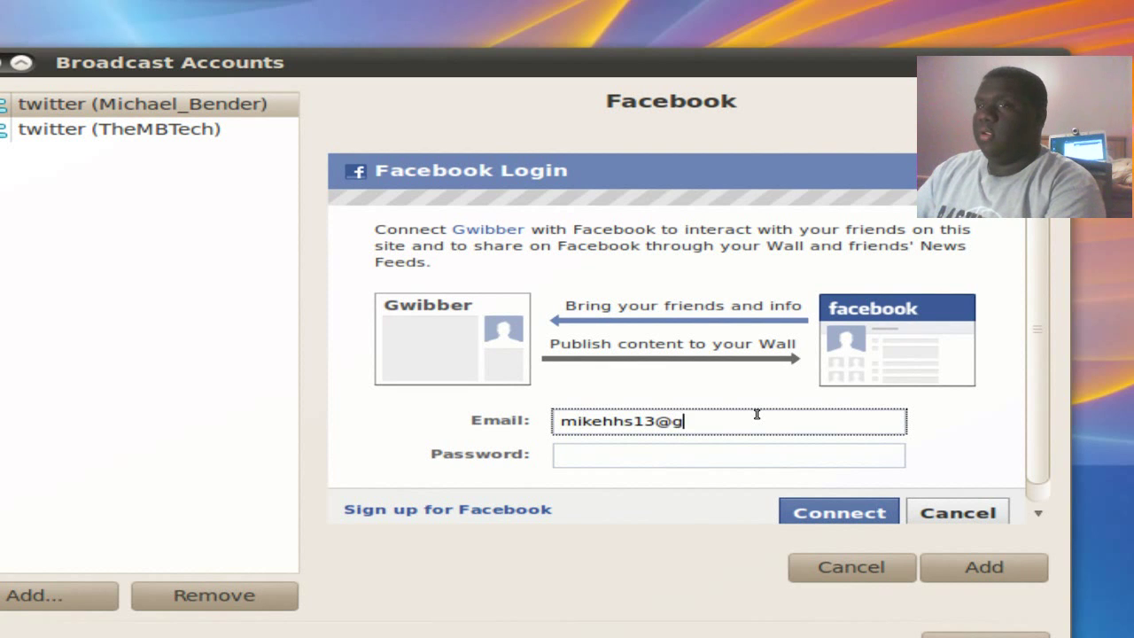
key("Tab")
type("••••••••")
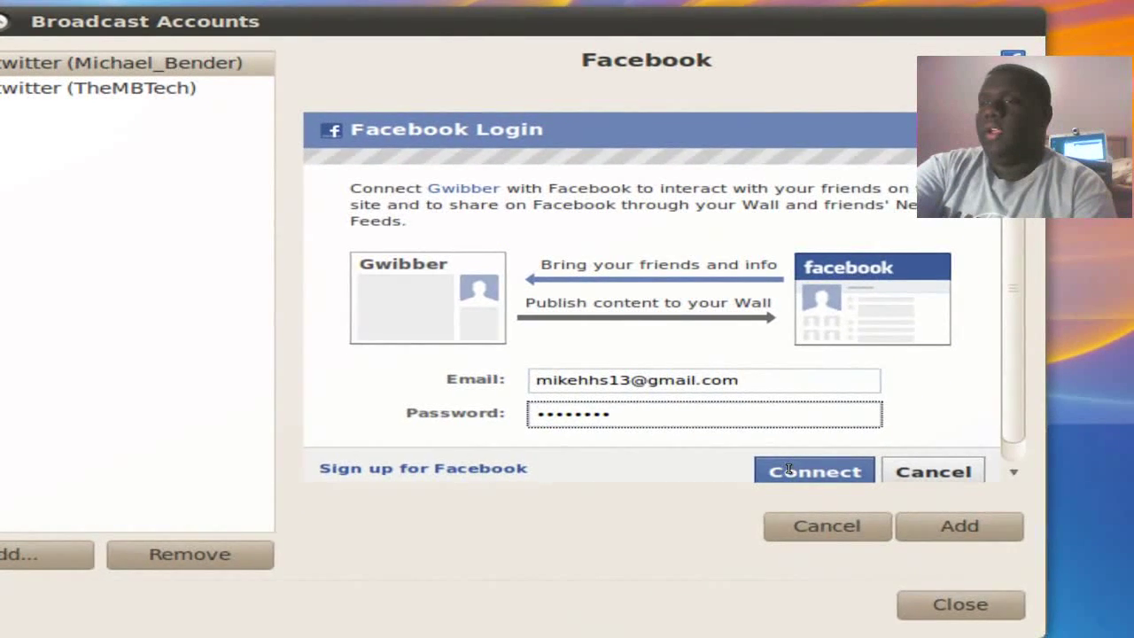
left_click(809, 507)
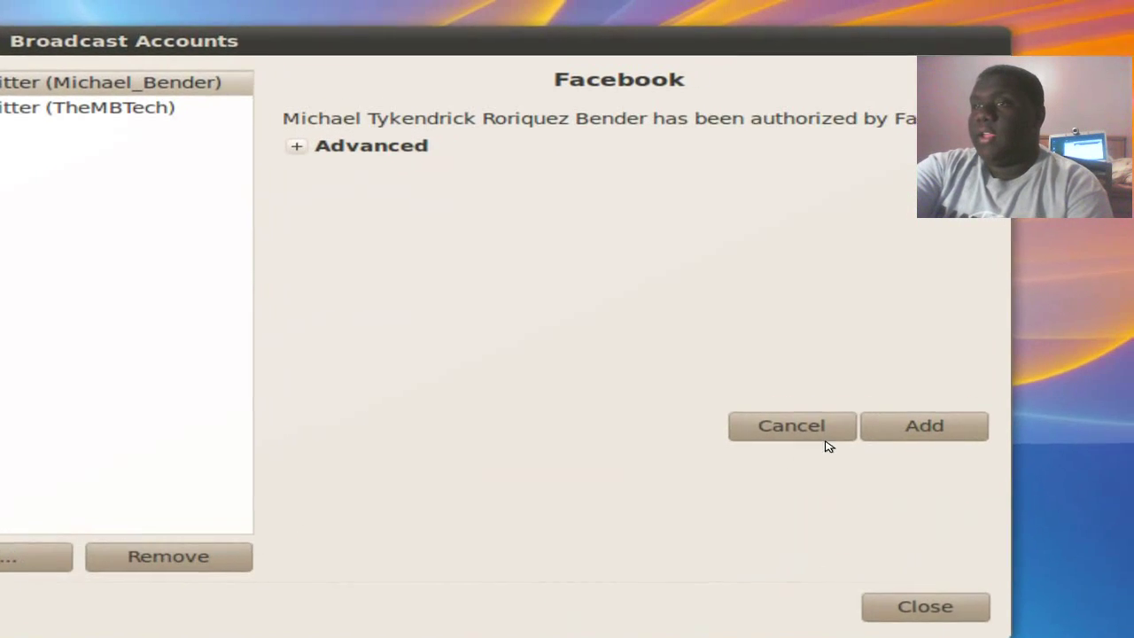
Step: Add the authorized Facebook account to the list and close the Broadcast Accounts dialog
left_click(858, 437)
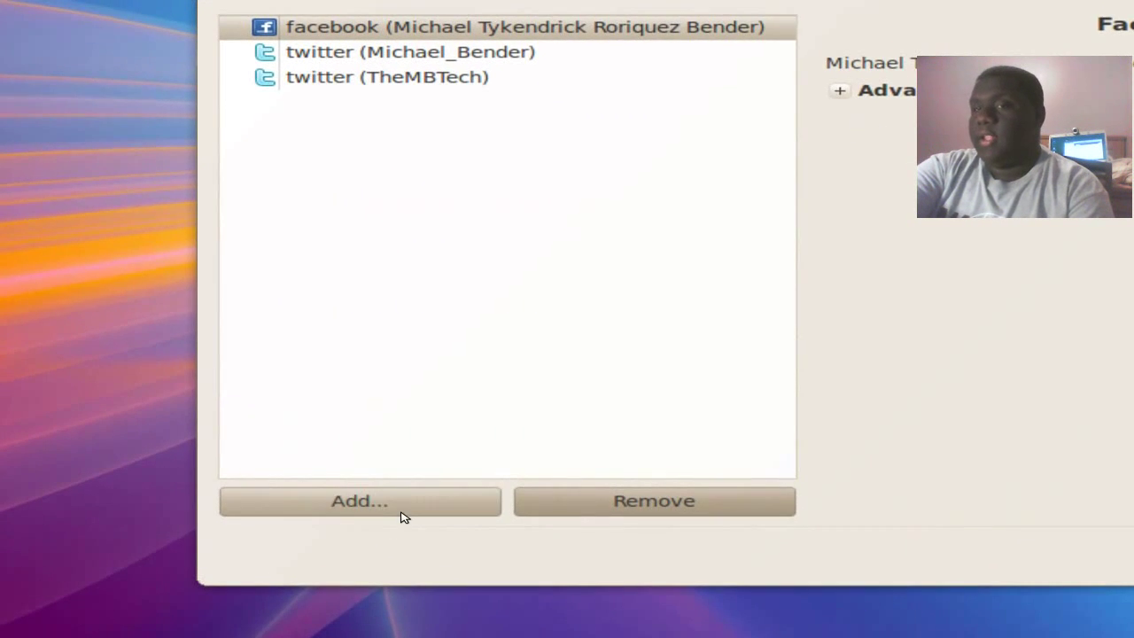
left_click(172, 560)
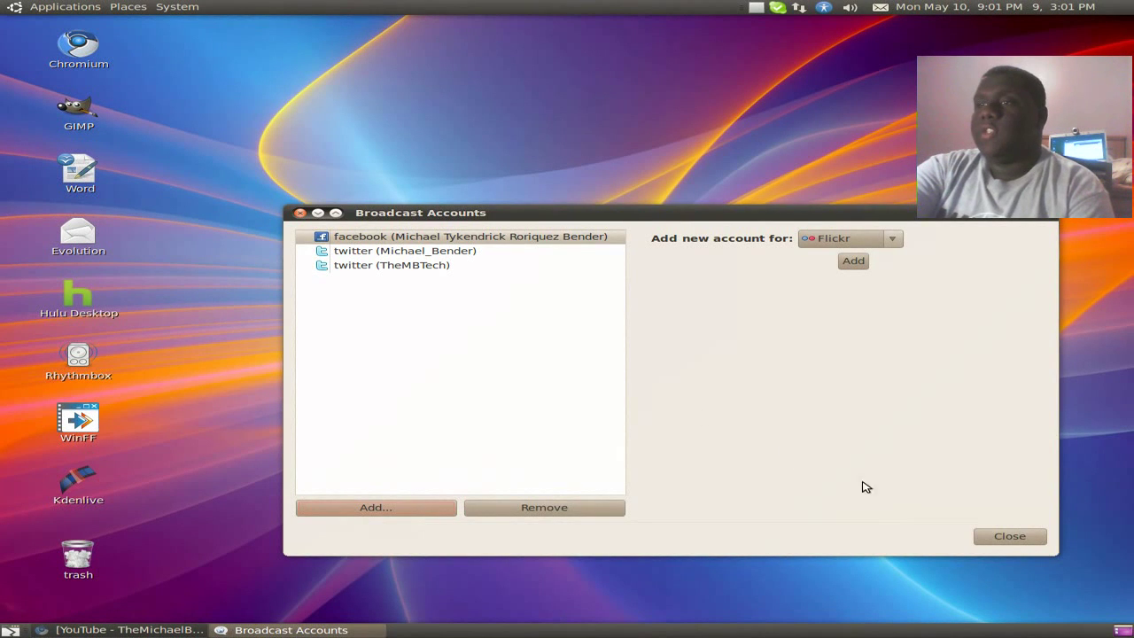
left_click(996, 537)
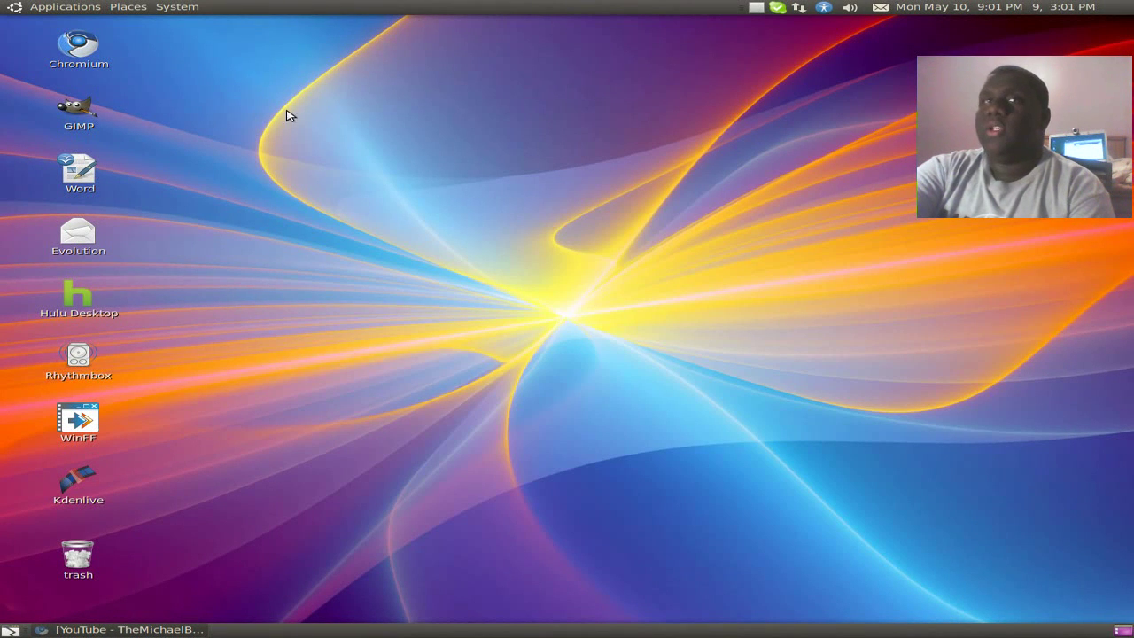
left_click(73, 8)
Step: Relaunch Gwibber Social Client and drag its feed window toward the screen centre
mouse_move(85, 87)
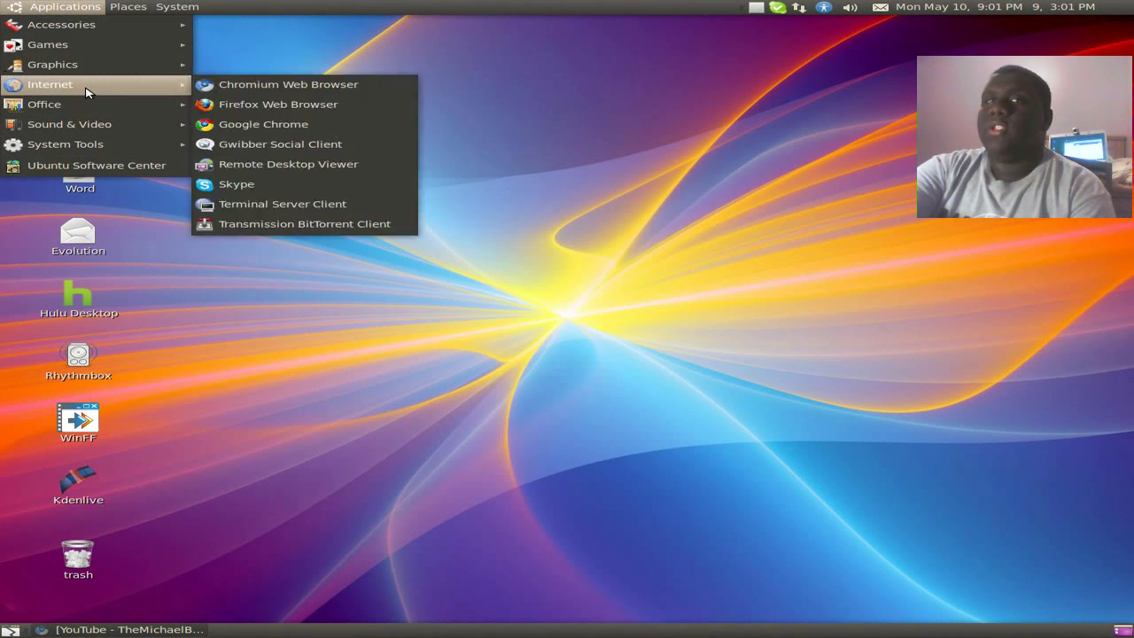
left_click(265, 145)
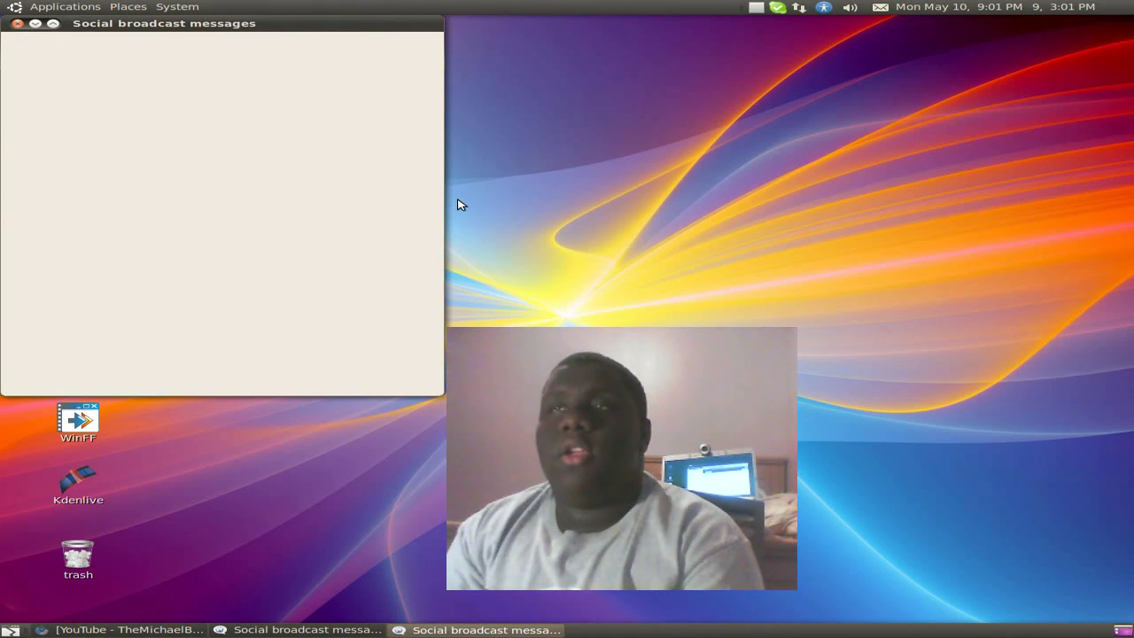
left_click_drag(294, 35, 722, 133)
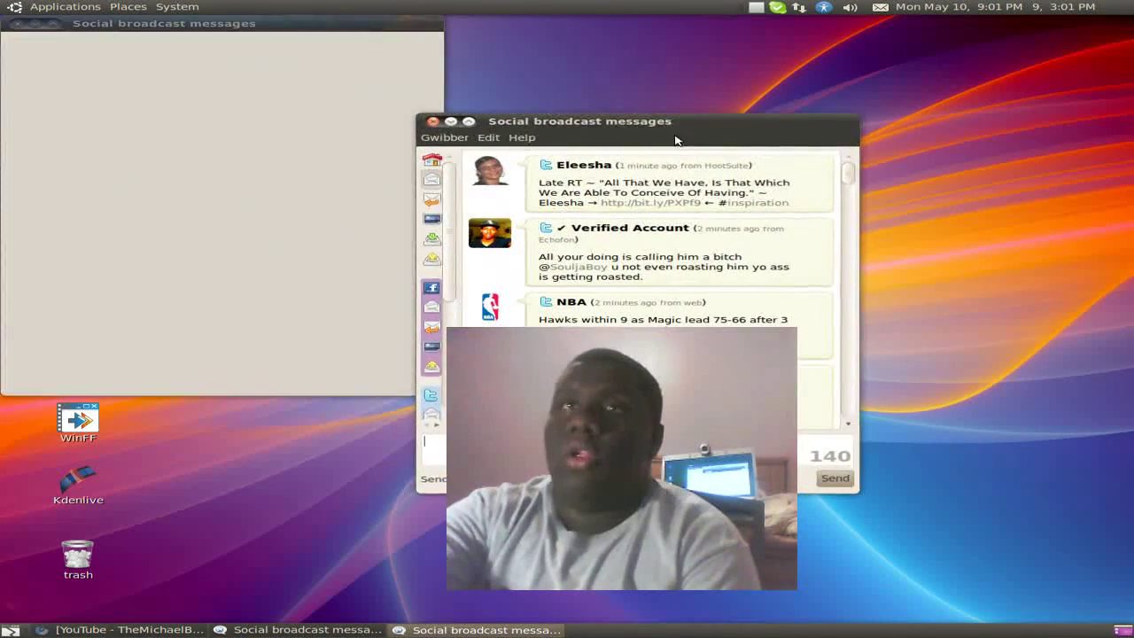